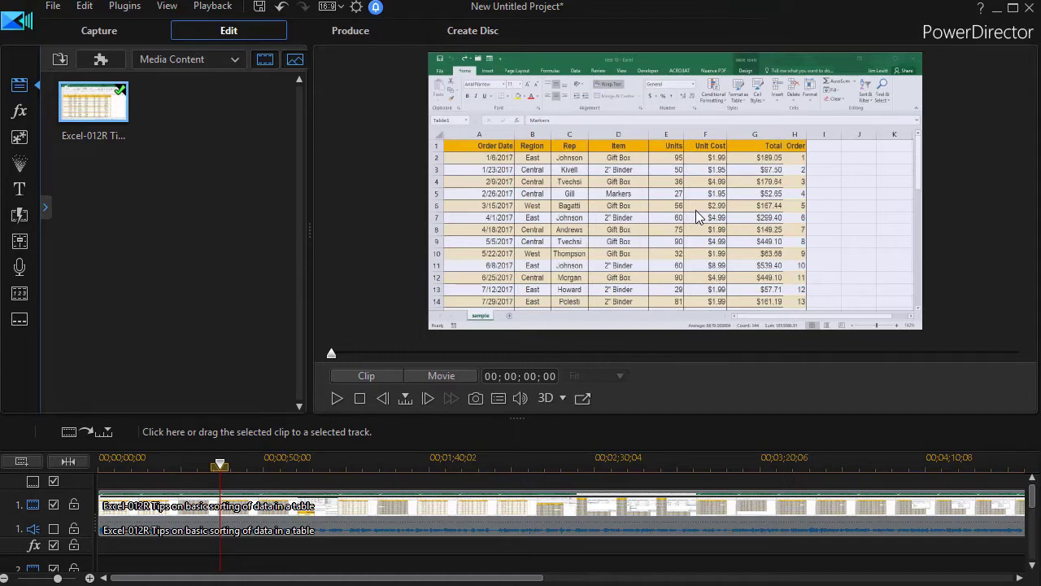
# Open the Default title template for editing and insert the Keyboard Shortcut.png image into it.
pyautogui.click(20, 191)
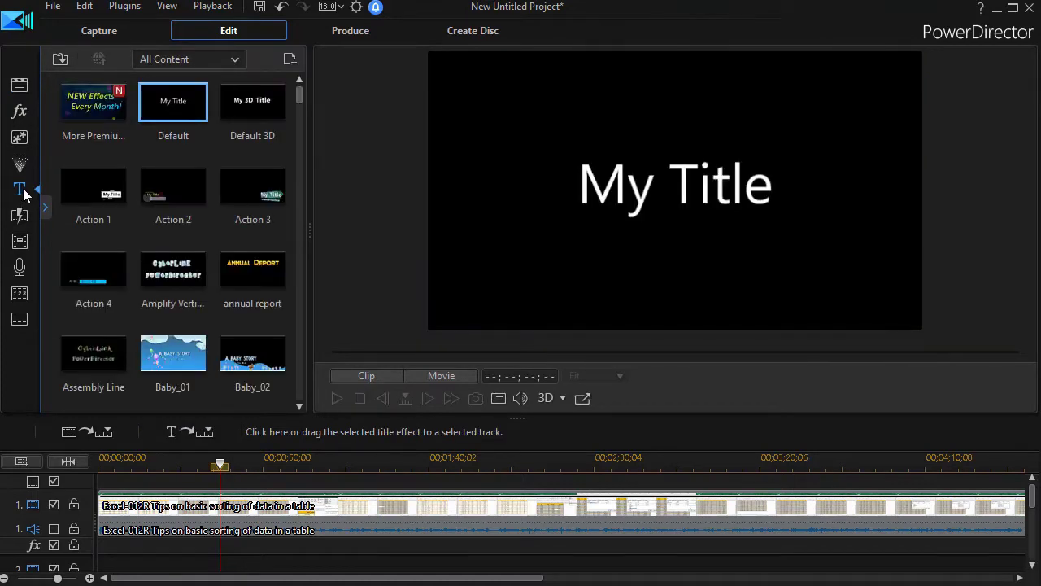
pyautogui.doubleClick(177, 112)
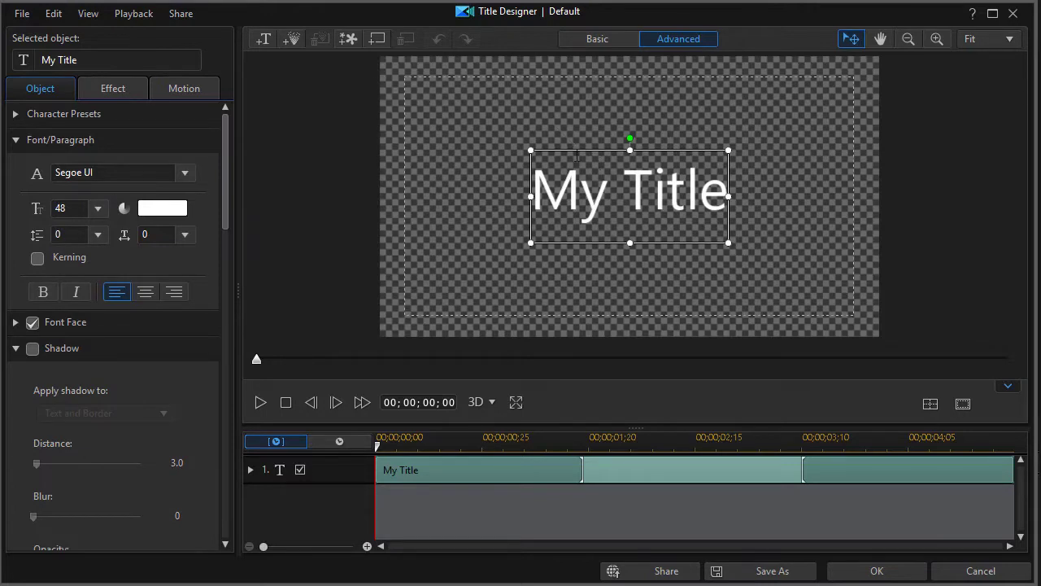
pyautogui.click(350, 41)
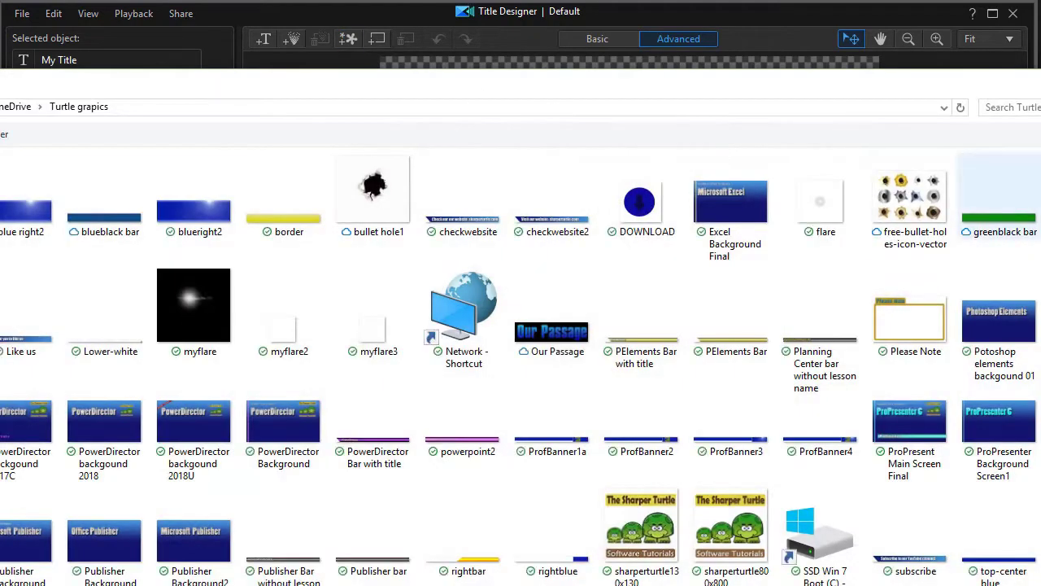
pyautogui.press('Return')
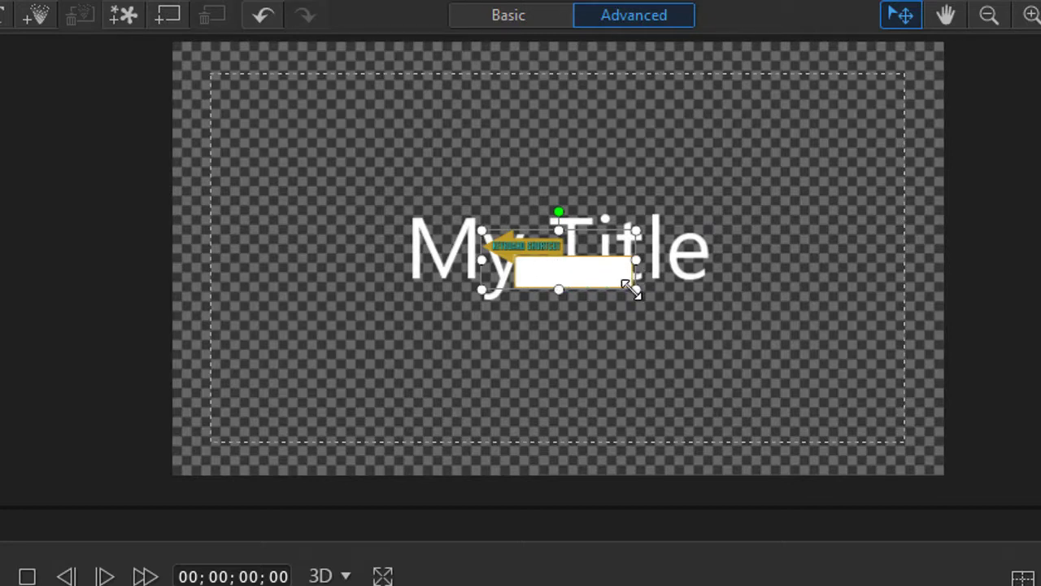
# Enlarge the Keyboard Shortcut image from its lower-right corner and reorder its track so it sits behind the My Title text.
pyautogui.moveTo(636, 289); pyautogui.dragTo(798, 432)
pyautogui.moveTo(801, 356); pyautogui.dragTo(879, 424)
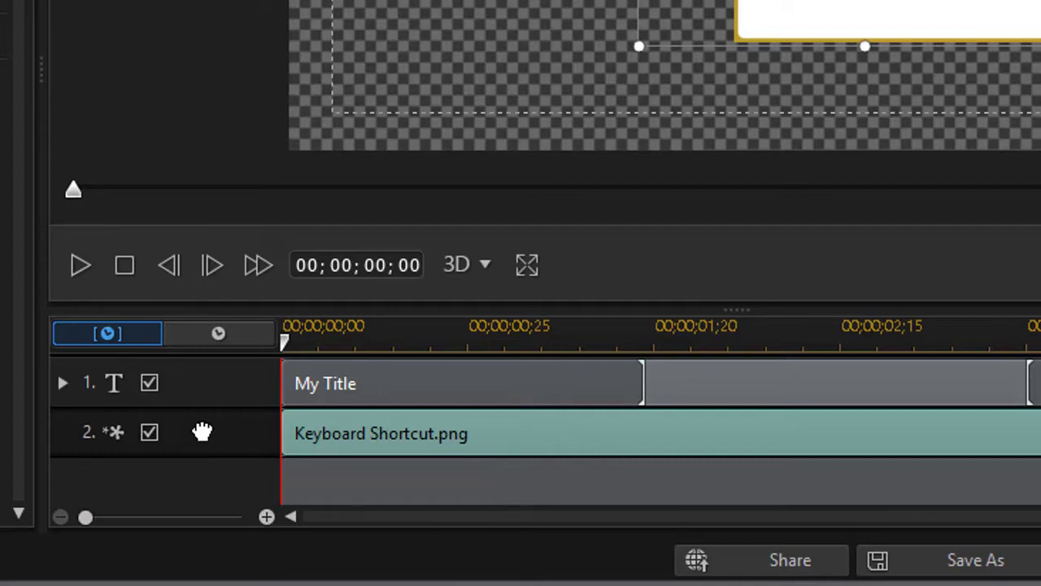
pyautogui.moveTo(201, 432); pyautogui.dragTo(201, 382)
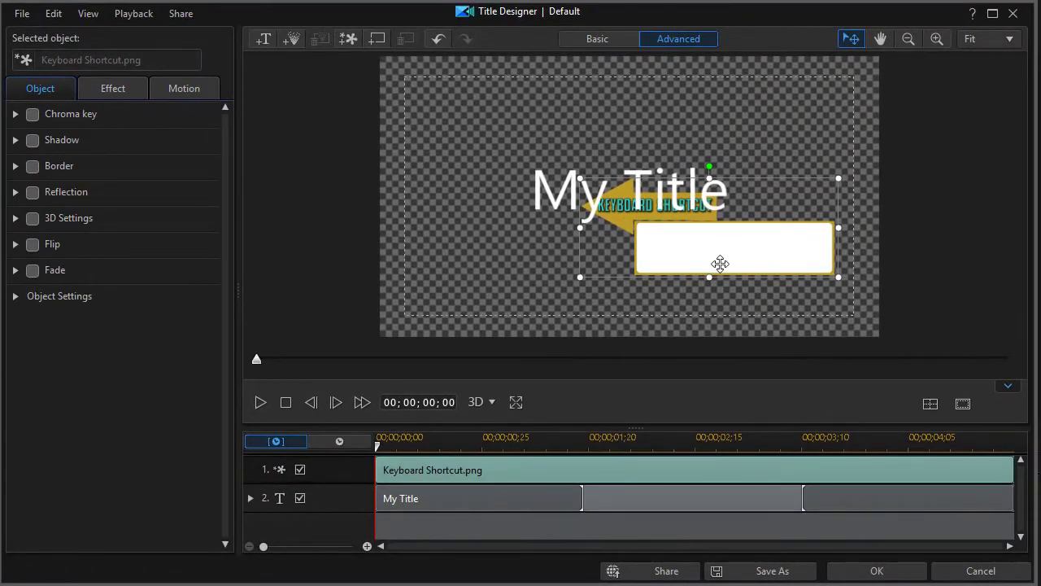
# Change the color of the entire My Title text to dark blue (Red 0, Green 0, Blue 160).
pyautogui.click(547, 197)
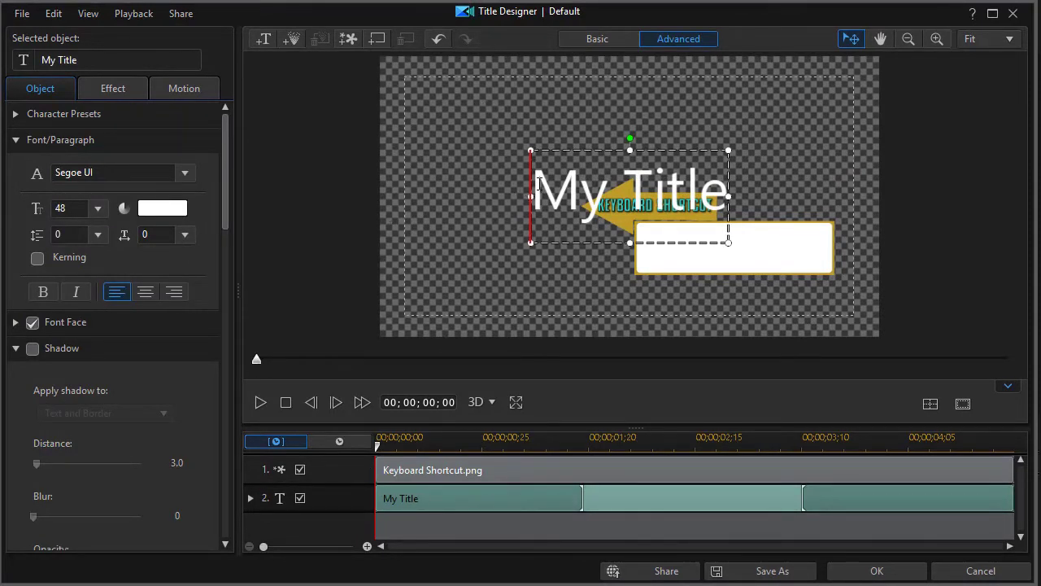
pyautogui.moveTo(537, 185); pyautogui.dragTo(775, 197)
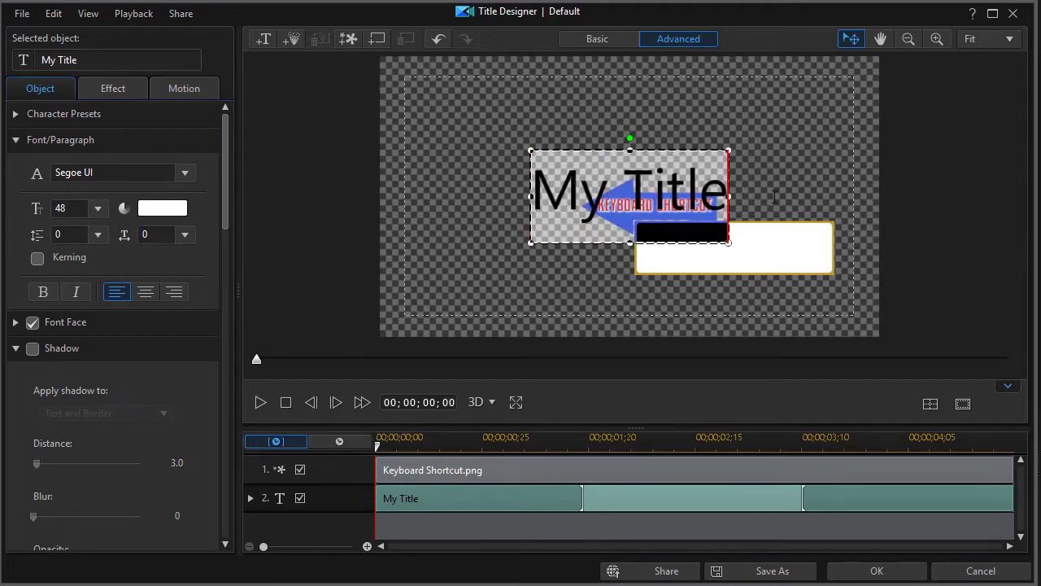
pyautogui.click(167, 210)
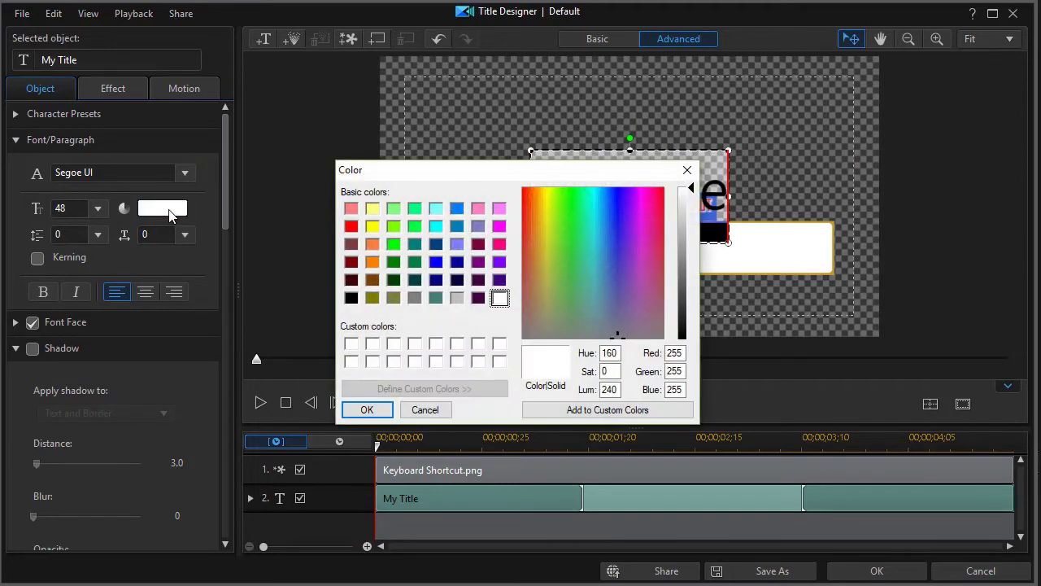
pyautogui.click(456, 262)
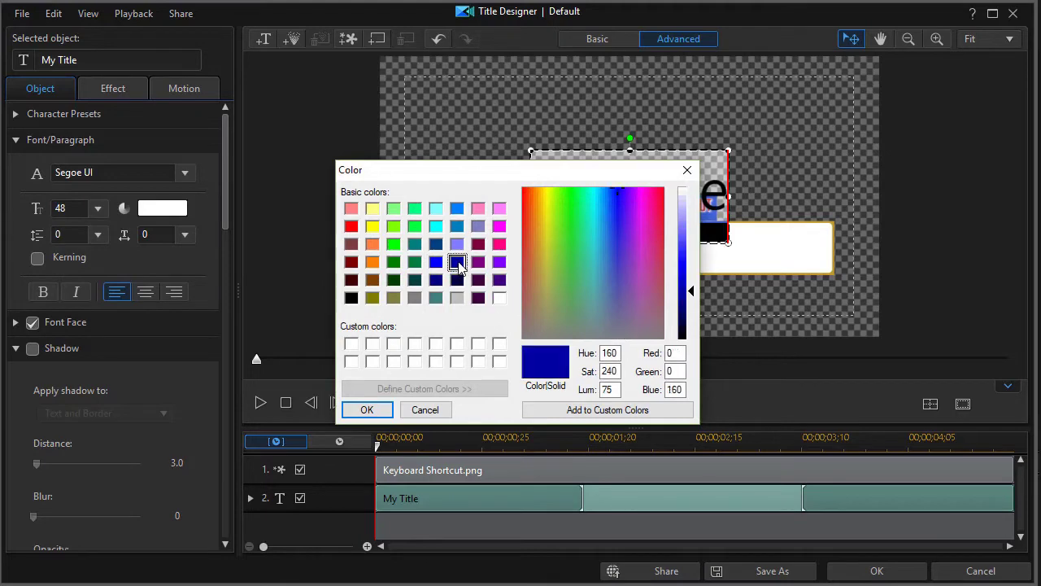
pyautogui.click(366, 411)
# Set the font of the My Title text to Century Gothic.
pyautogui.click(186, 173)
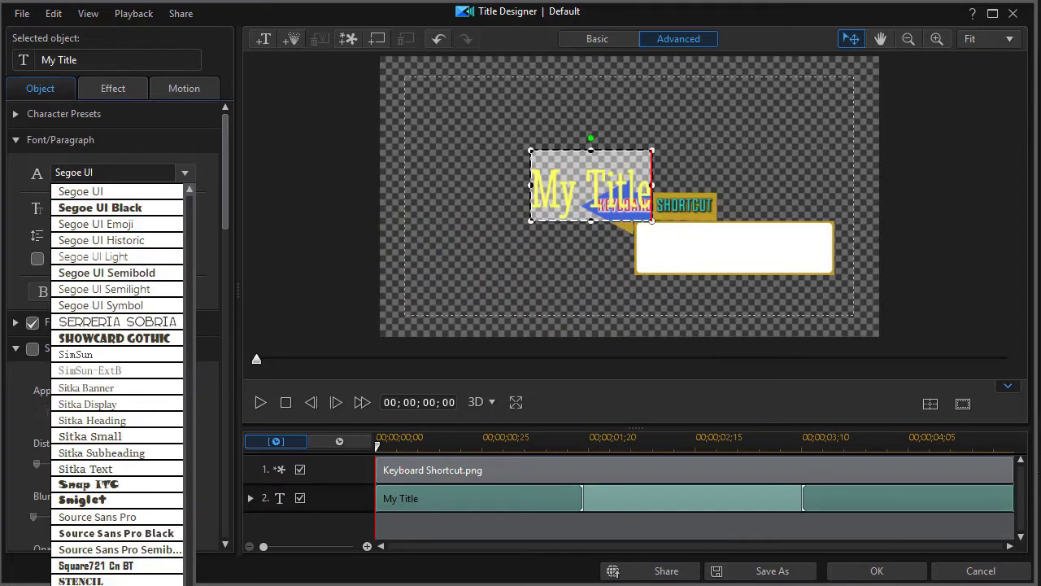
pyautogui.scroll(8, 197, 499)
pyautogui.moveTo(187, 331)
pyautogui.mouseDown()
pyautogui.moveTo(193, 356)
pyautogui.moveTo(193, 261)
pyautogui.moveTo(184, 329)
pyautogui.mouseUp()
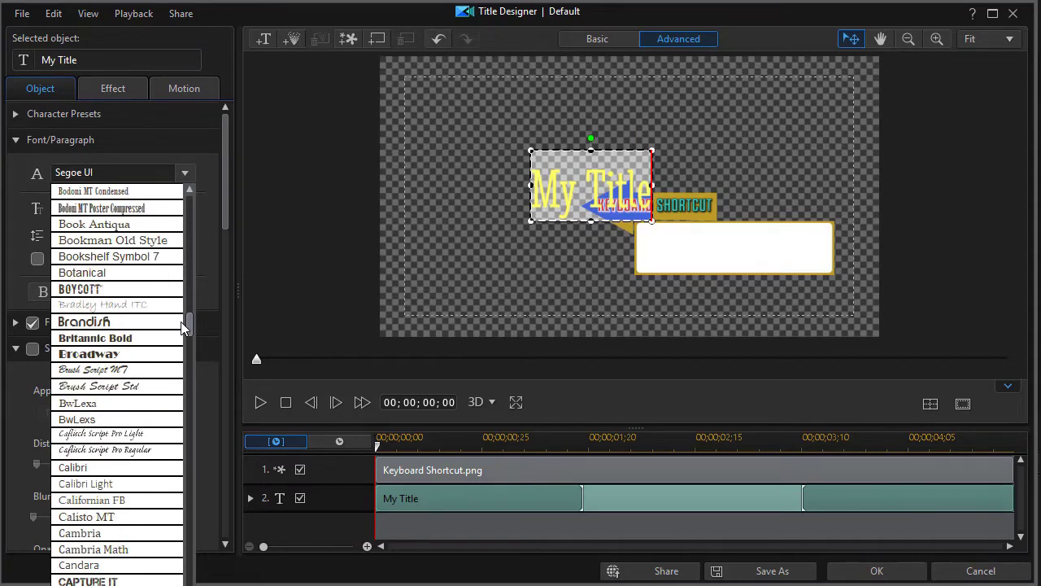
pyautogui.click(111, 273)
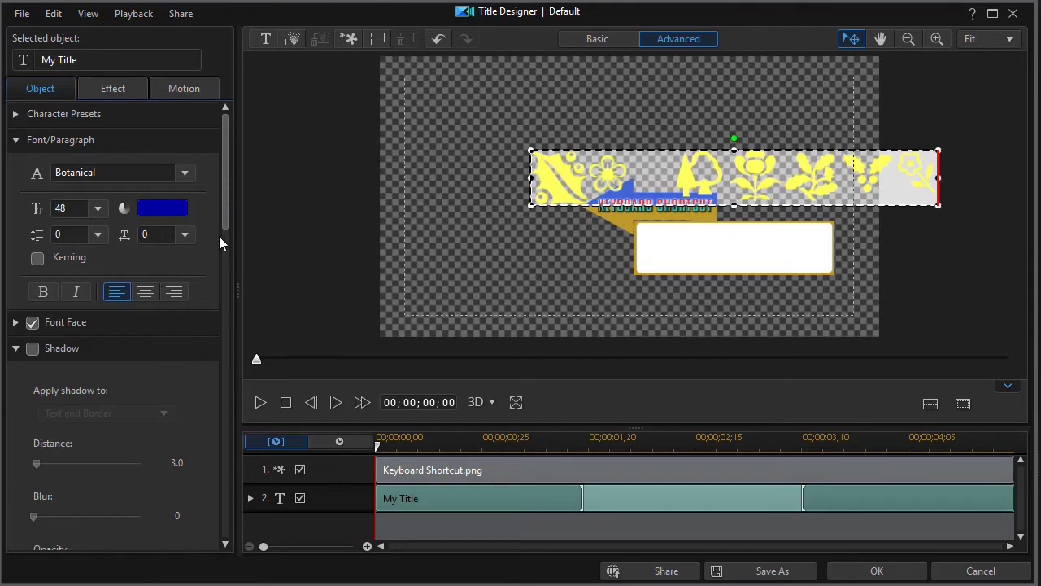
pyautogui.click(181, 172)
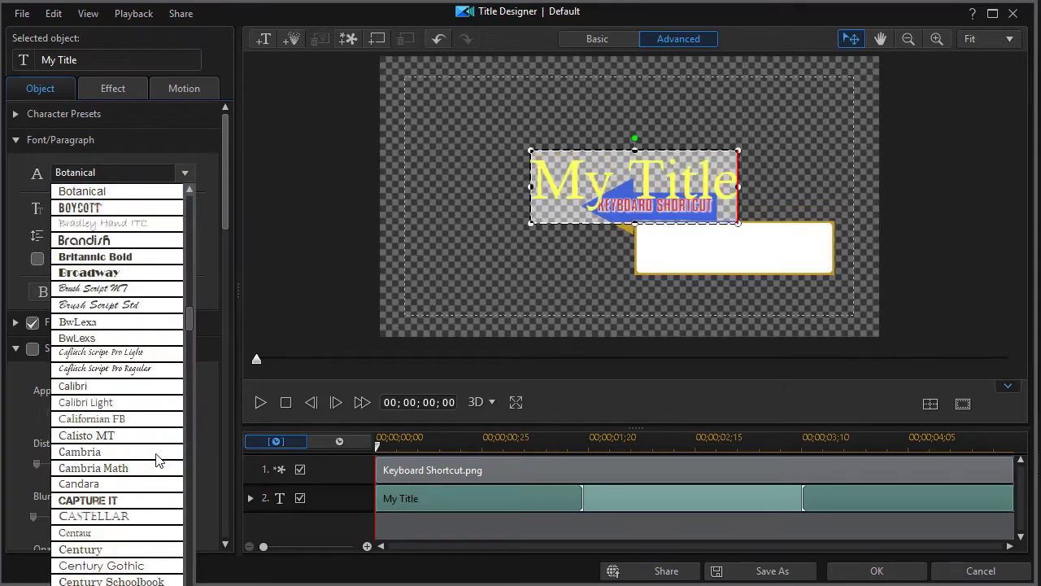
pyautogui.scroll(-2, 153, 461)
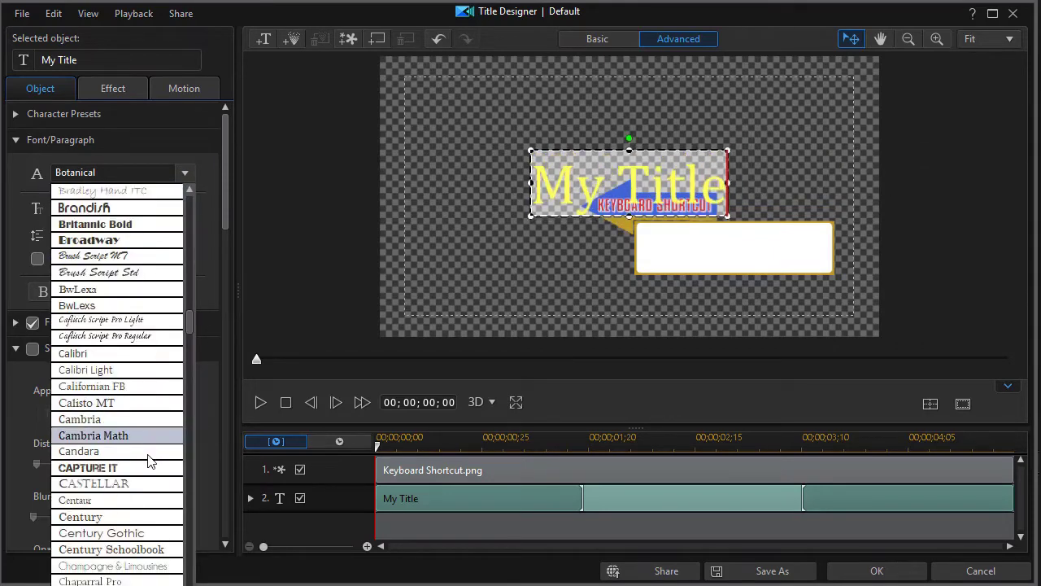
pyautogui.click(134, 534)
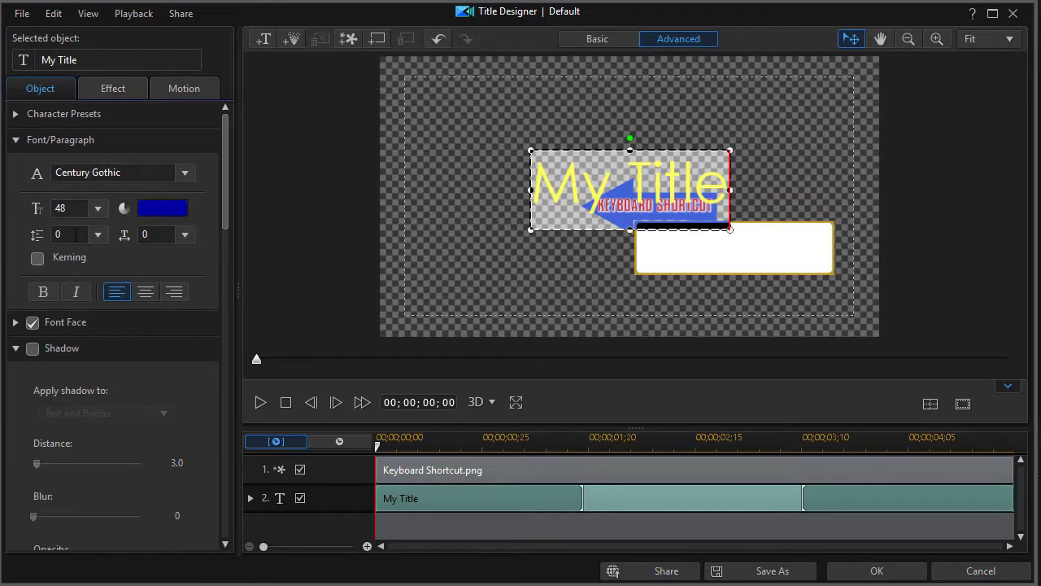
# Make the title text 14 point and bold, and move it into the upper-left part of the white box.
pyautogui.click(97, 208)
pyautogui.moveTo(100, 321); pyautogui.dragTo(97, 272)
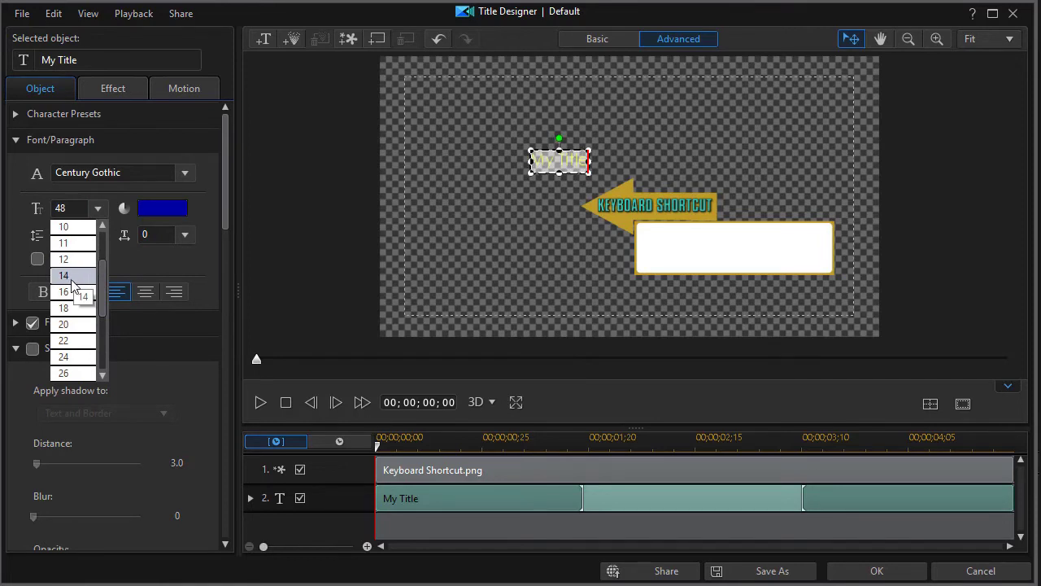
pyautogui.click(71, 277)
pyautogui.click(43, 293)
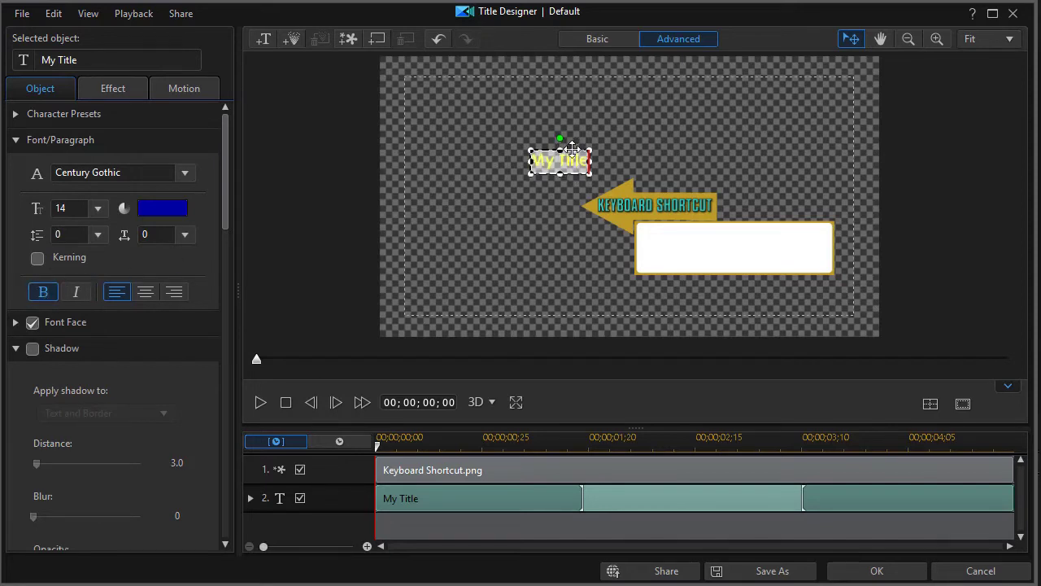
pyautogui.moveTo(572, 149); pyautogui.dragTo(682, 222)
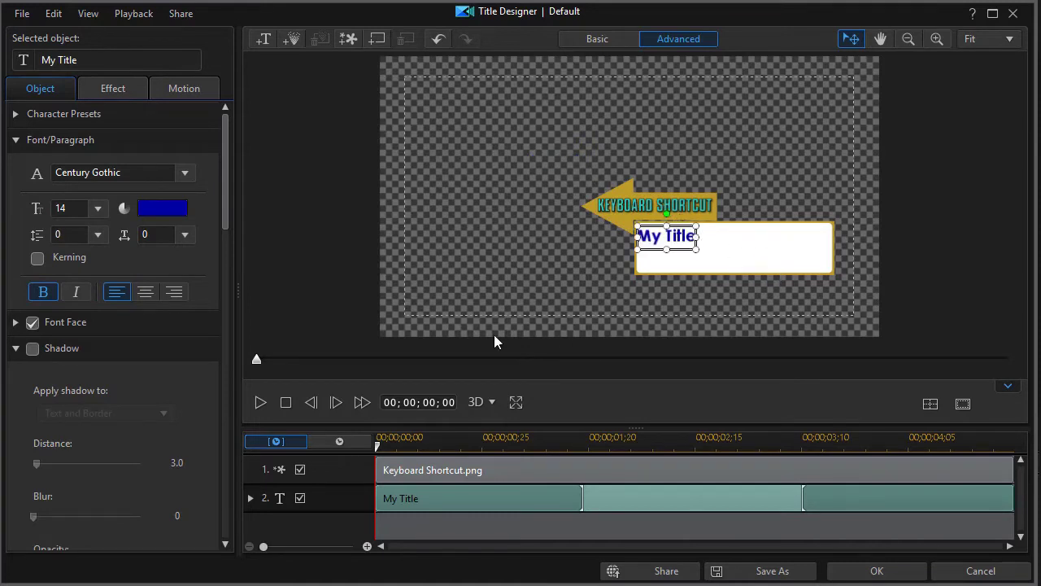
# Replace the title text with "Use CTRL+Z at any time" and "to undo last action." on two lines, and center it in the white box.
pyautogui.doubleClick(652, 236)
pyautogui.moveTo(637, 237); pyautogui.dragTo(697, 237)
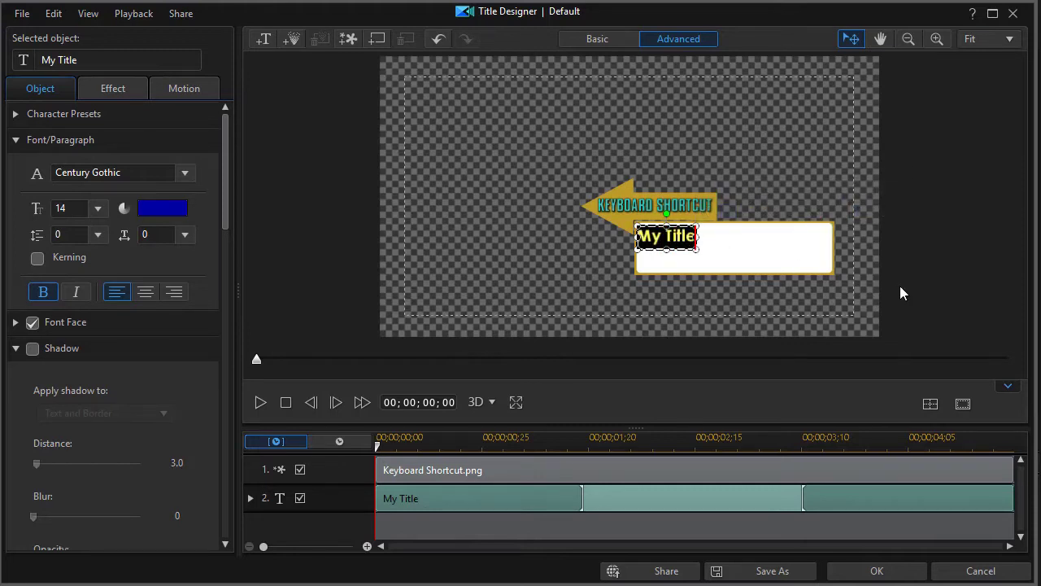
pyautogui.write('Use')
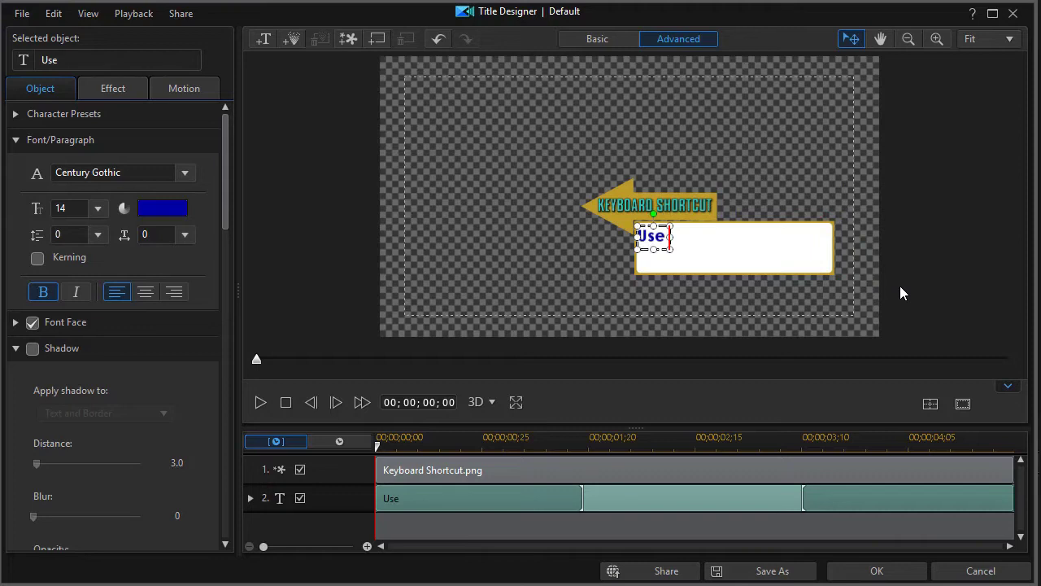
pyautogui.write(' CTRL')
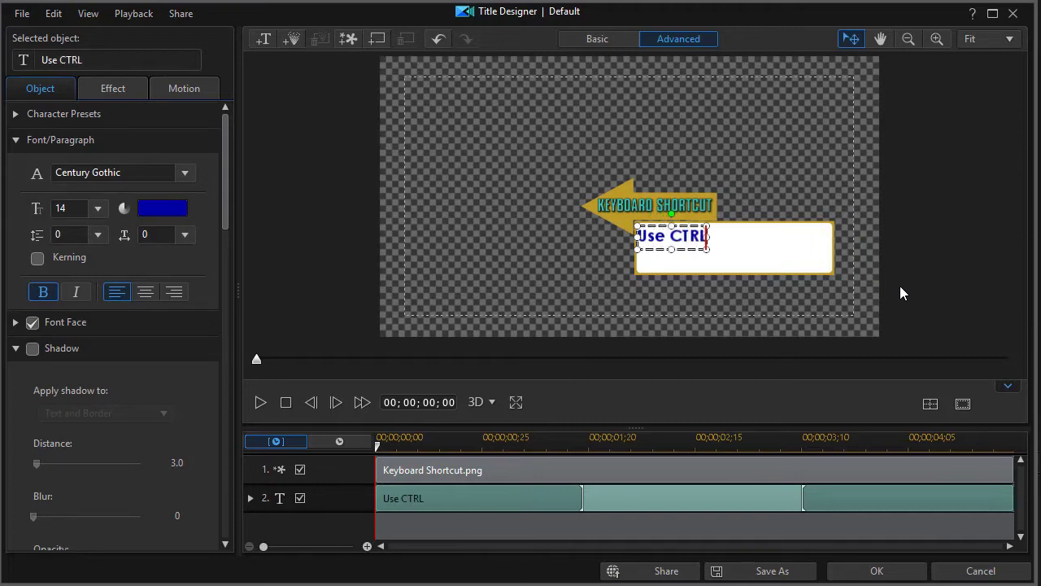
pyautogui.write('+Z a')
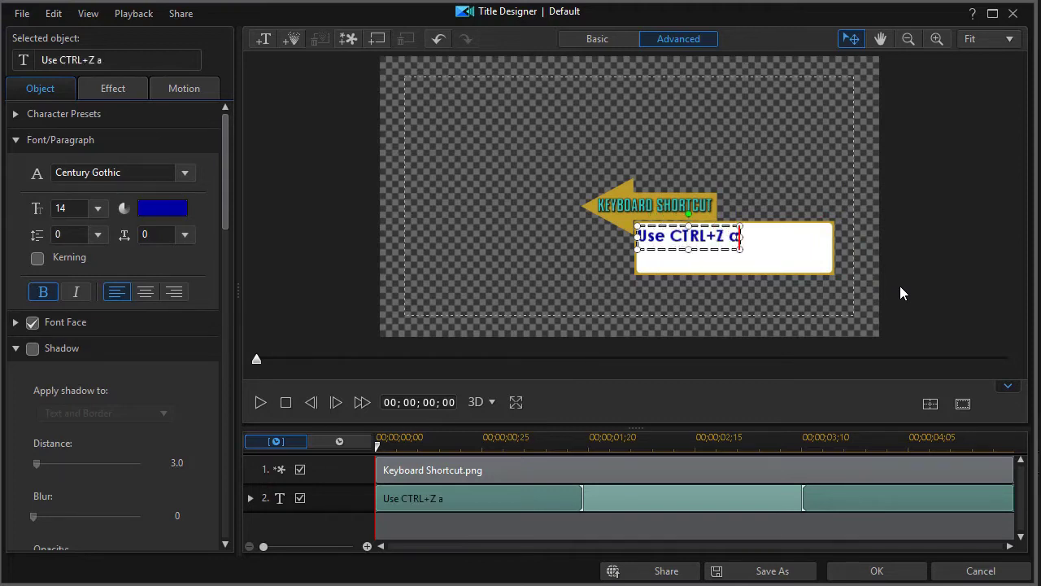
pyautogui.write('t any time')
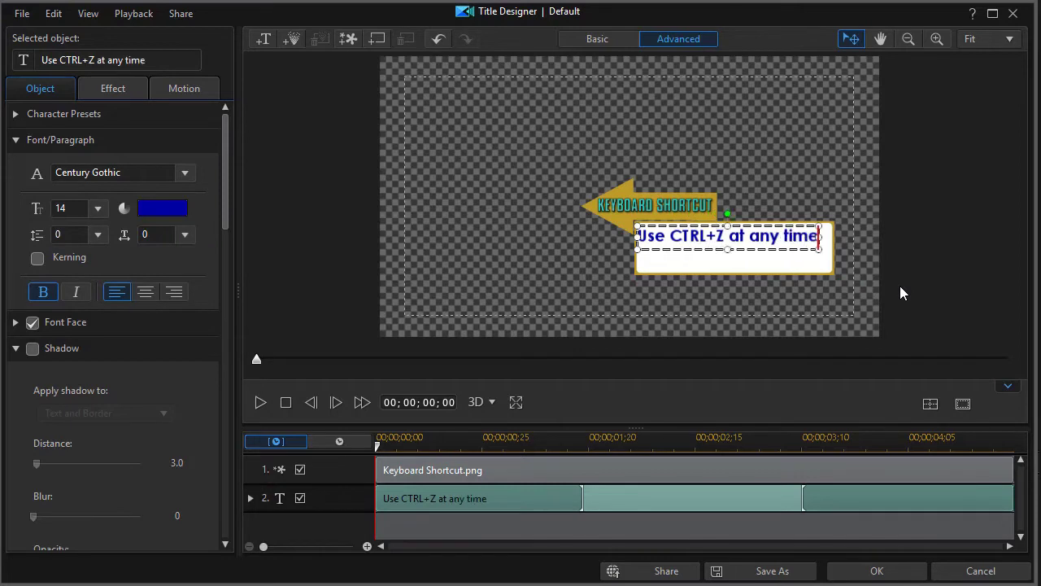
pyautogui.press('Return')
pyautogui.write('to u')
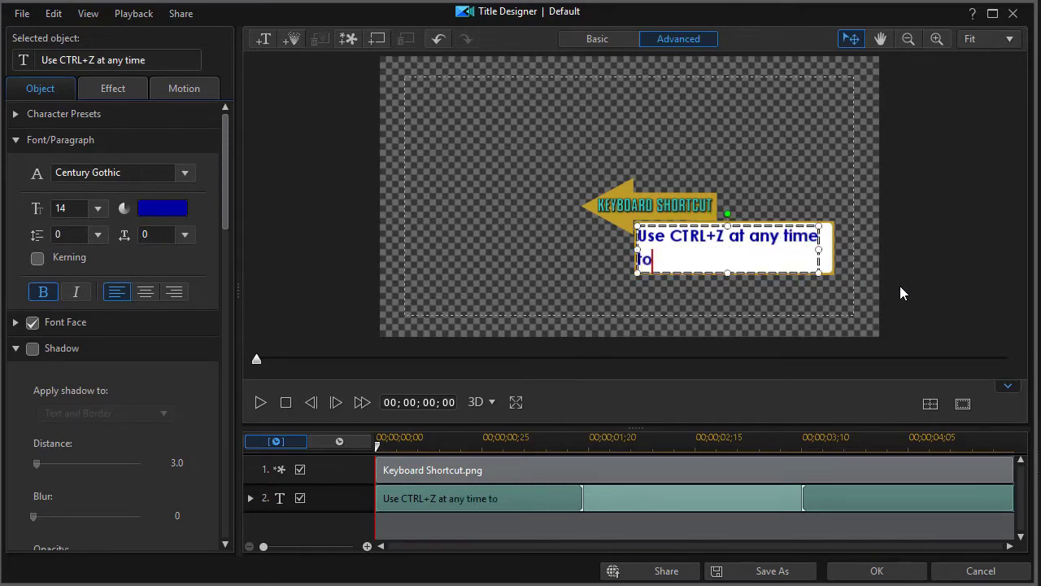
pyautogui.write('ndo l')
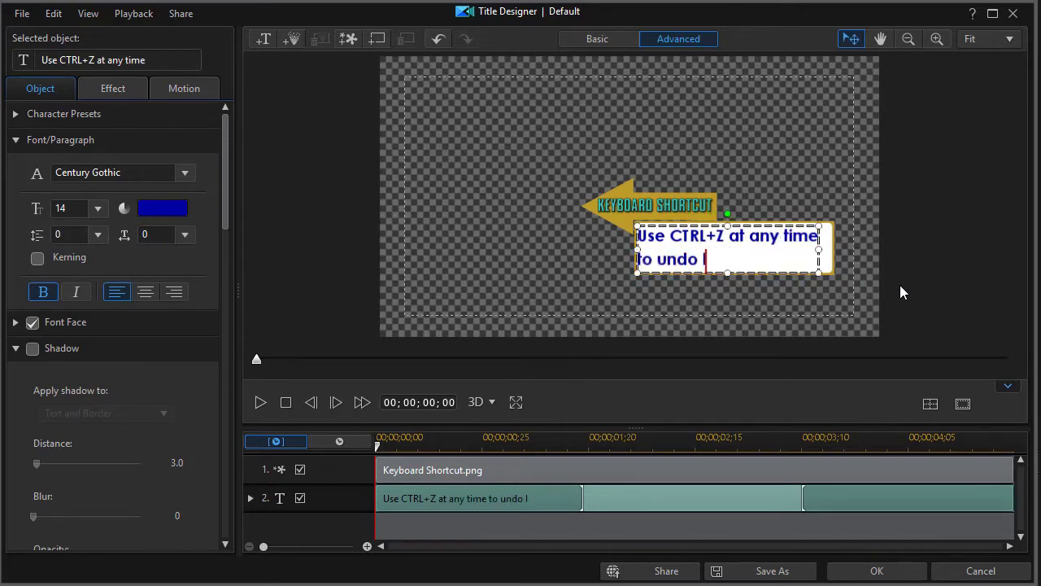
pyautogui.write('ast action')
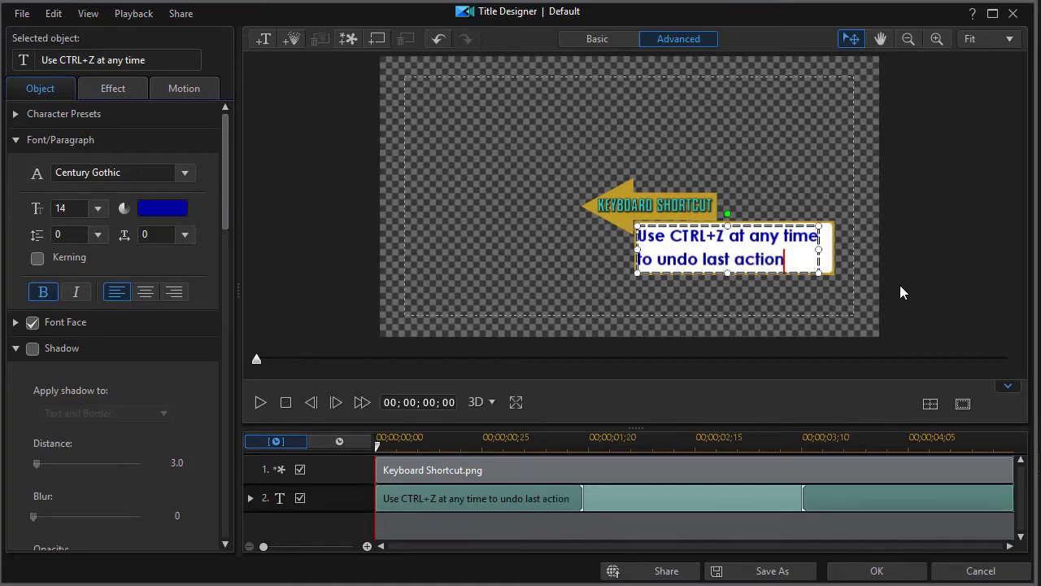
pyautogui.write('.')
pyautogui.click(691, 275)
pyautogui.click(691, 274)
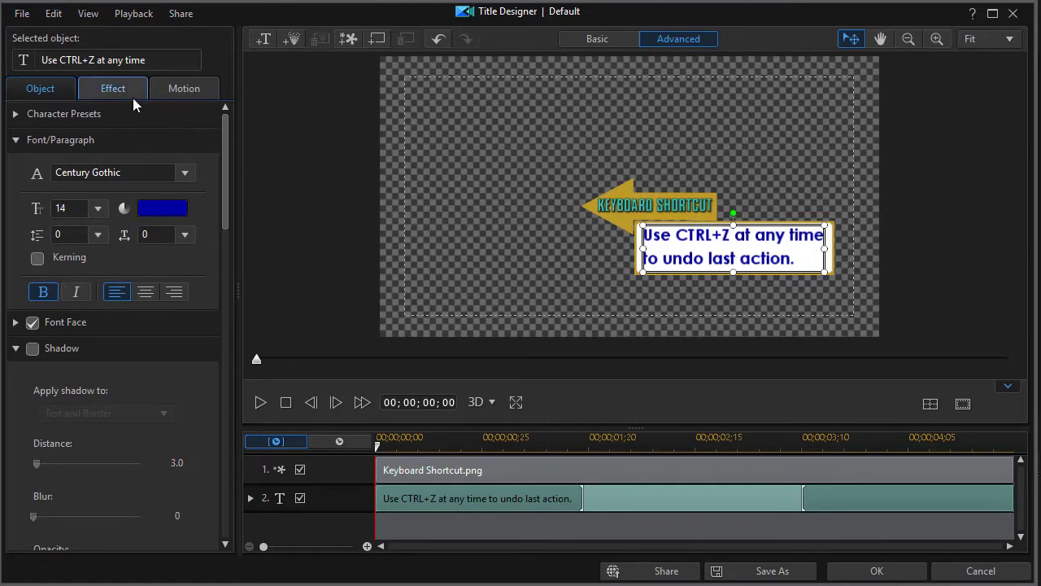
# Apply the Pop-up I starting effect to the shortcut text and expand the text track's keyframe rows.
pyautogui.click(106, 91)
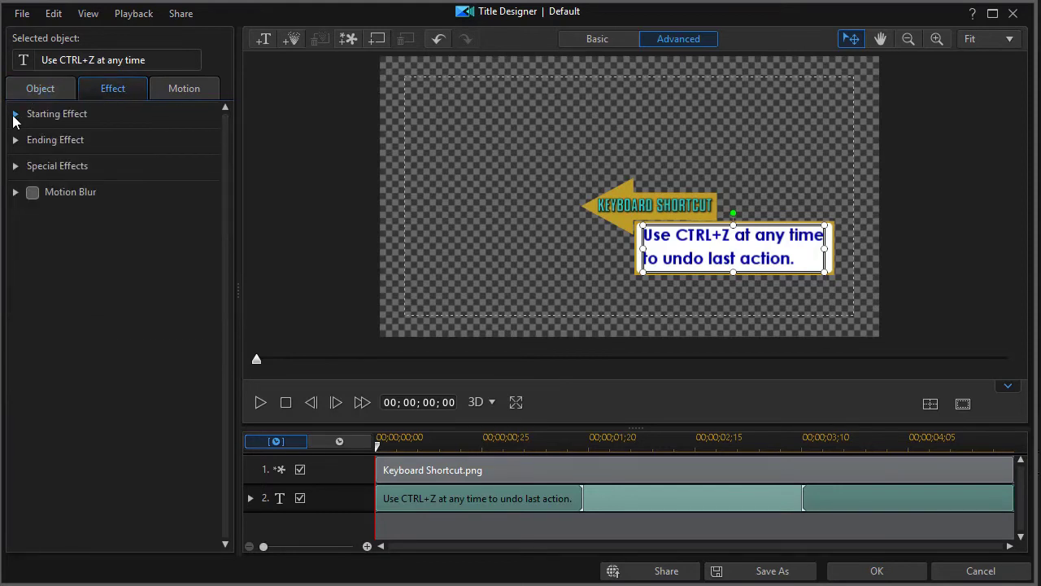
pyautogui.click(15, 114)
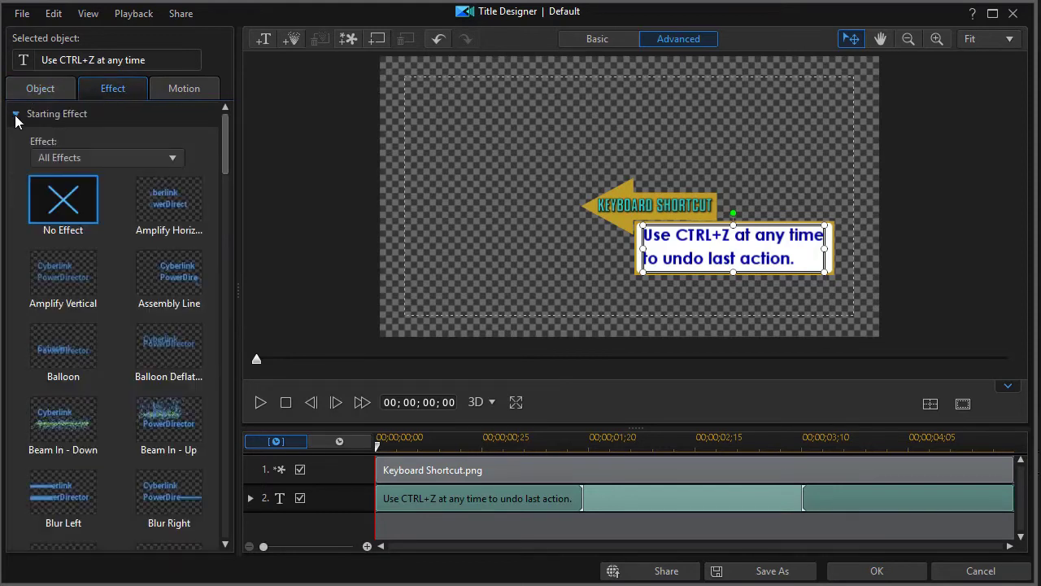
pyautogui.scroll(-10, 188, 244)
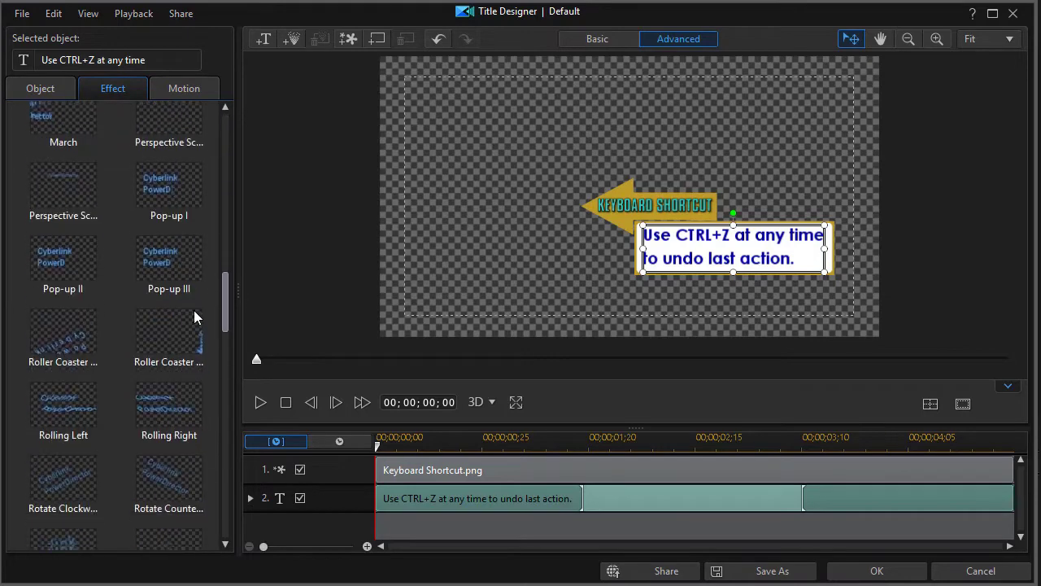
pyautogui.scroll(-1, 201, 295)
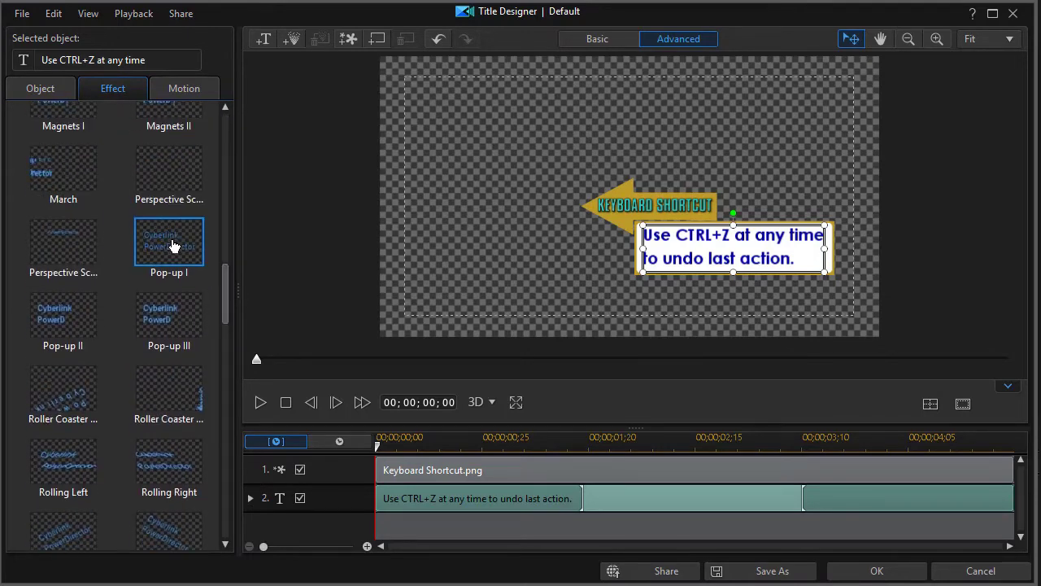
pyautogui.click(172, 246)
pyautogui.click(250, 499)
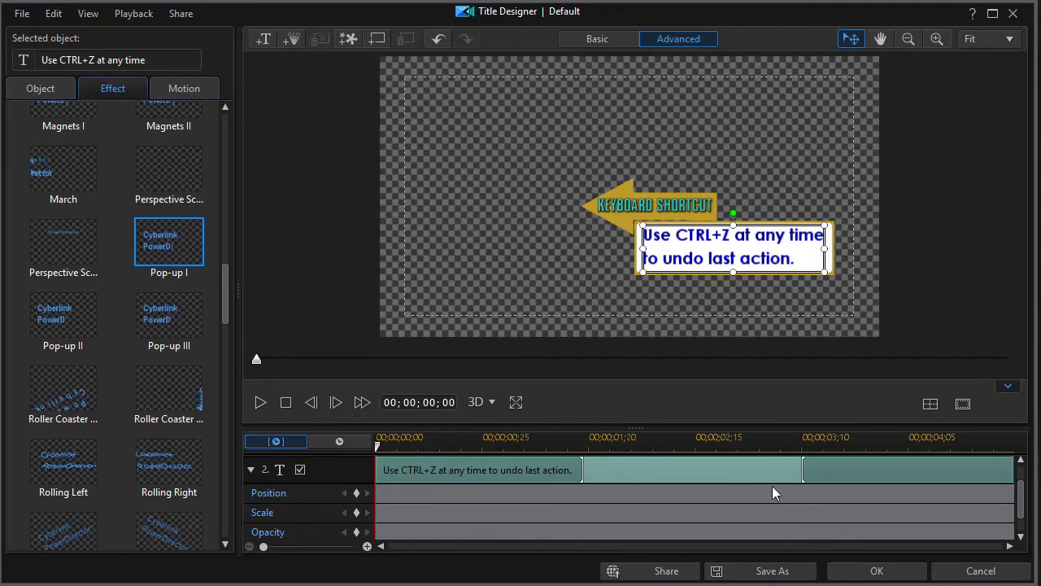
# Save the title as a custom template named "Ctrl Z".
pyautogui.click(764, 571)
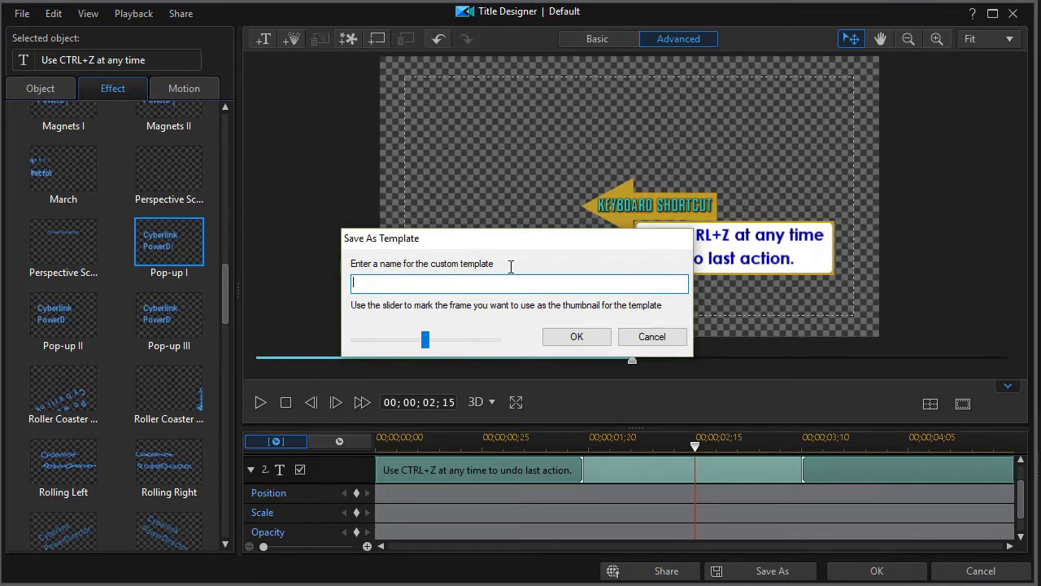
pyautogui.write('Ctrl Z')
pyautogui.click(575, 339)
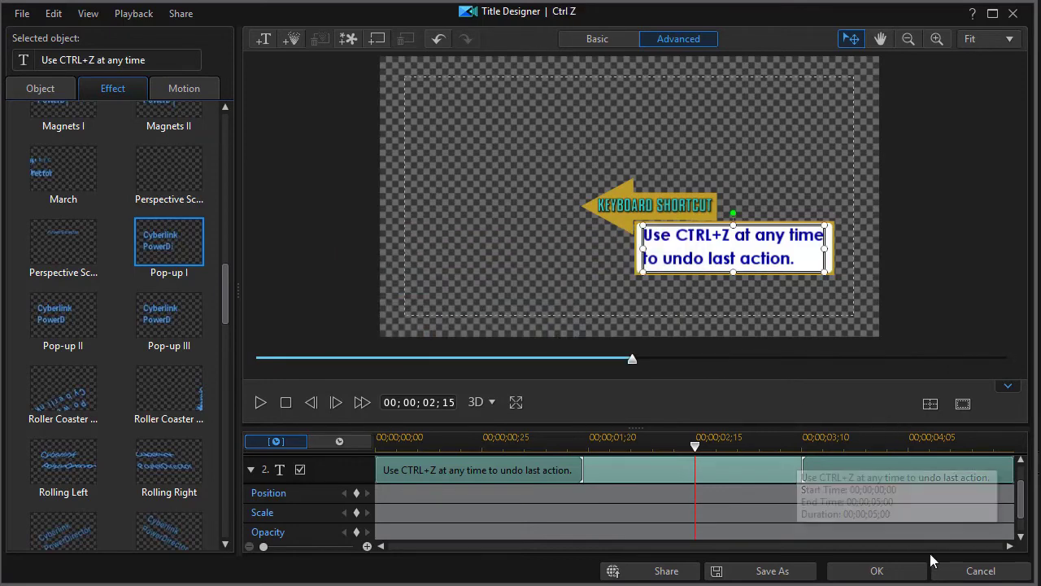
# Leave the title designer and place the Ctrl Z title on video track 2 at 00;00;54;25.
pyautogui.click(971, 572)
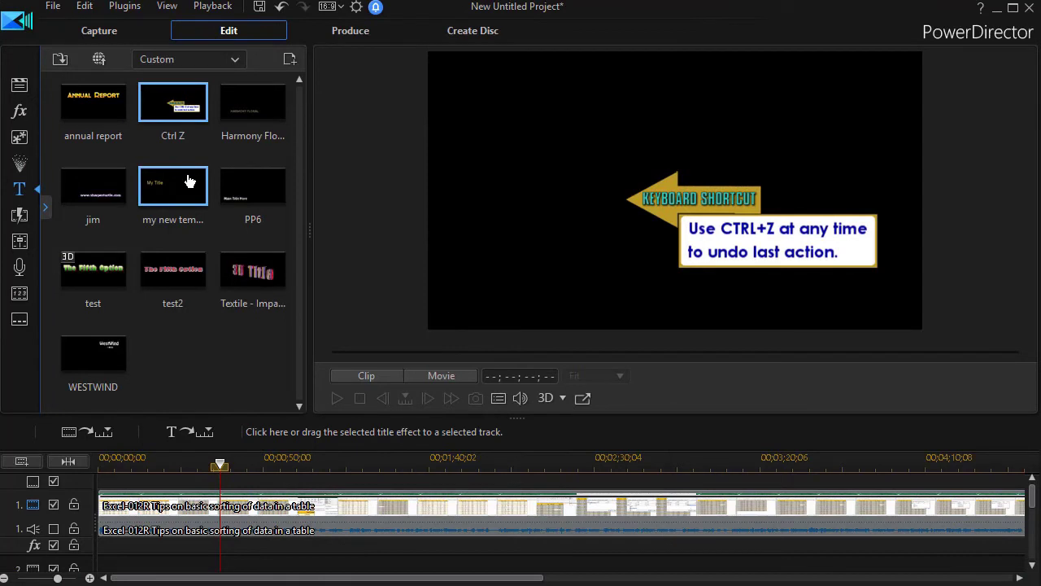
pyautogui.click(432, 376)
pyautogui.moveTo(221, 467); pyautogui.dragTo(280, 476)
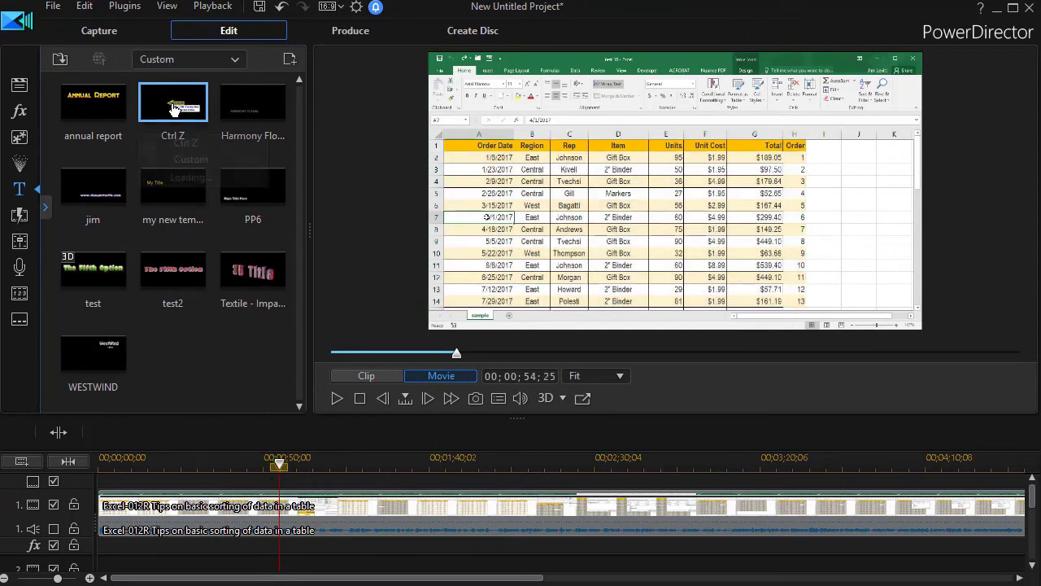
pyautogui.moveTo(173, 102); pyautogui.dragTo(286, 553)
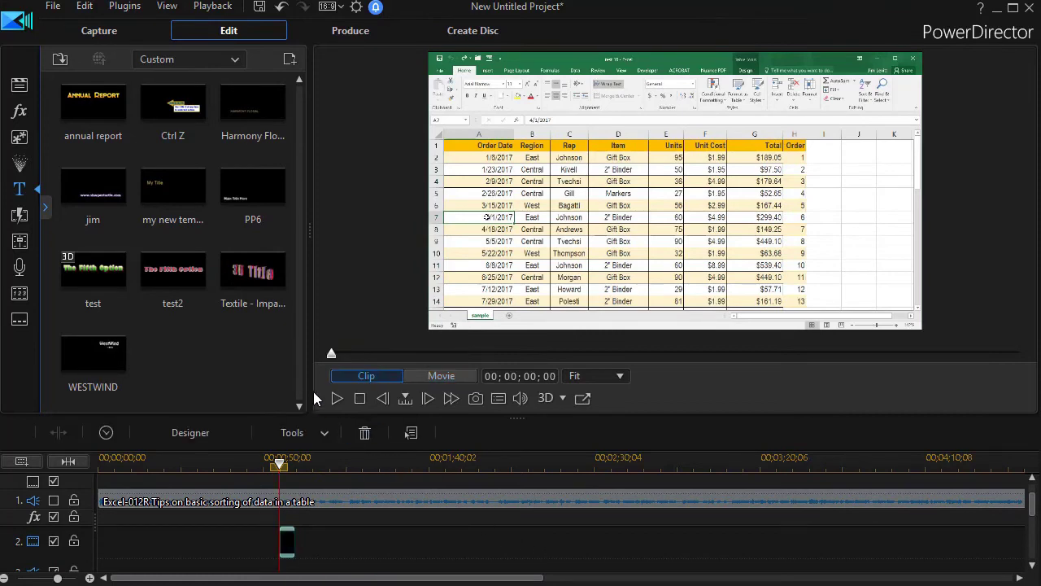
# Play the movie from just before the Ctrl Z title to check the callout's animation over the video.
pyautogui.click(277, 466)
pyautogui.click(281, 500)
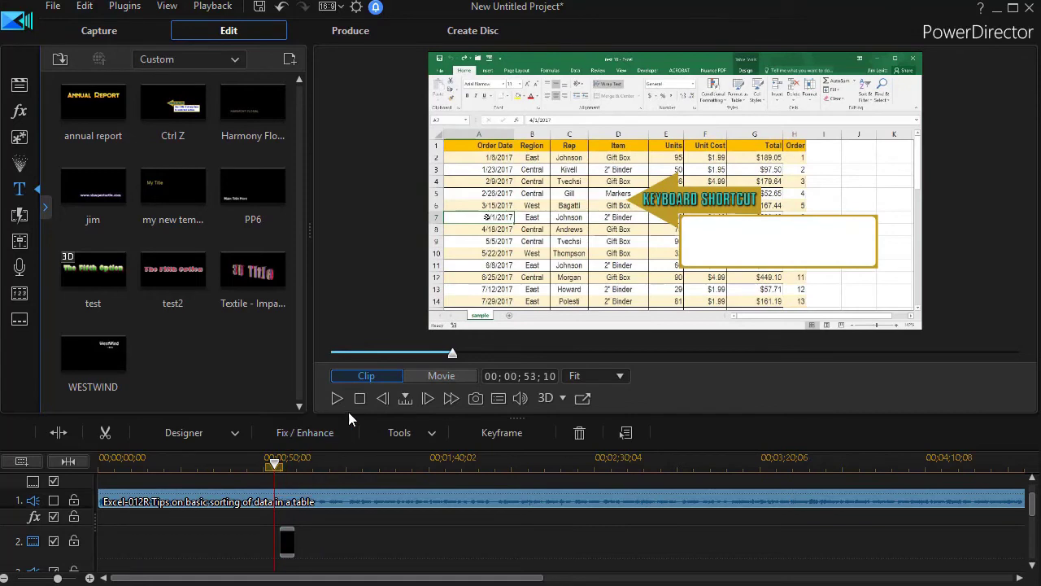
pyautogui.click(337, 400)
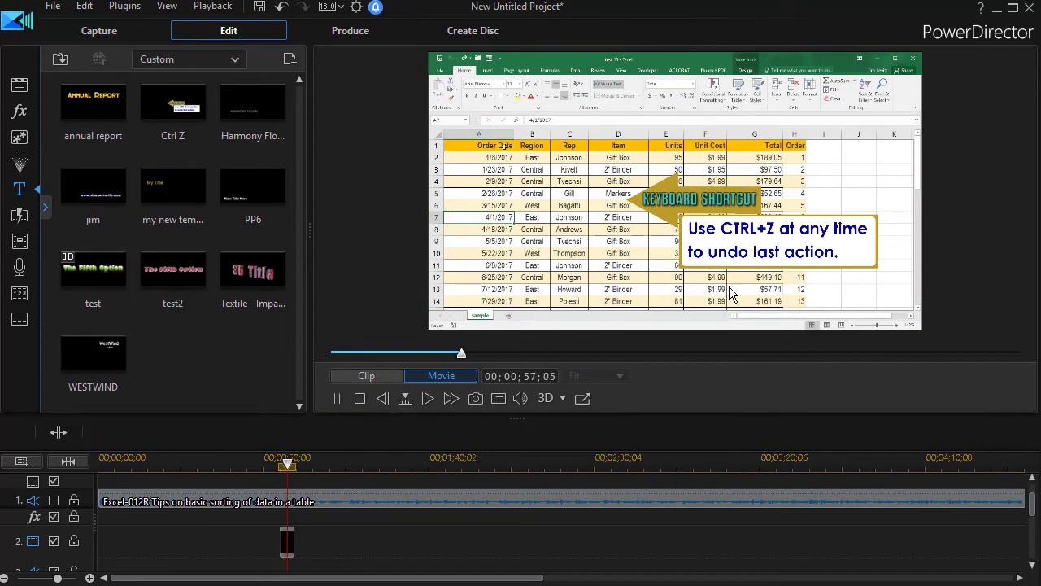
pyautogui.click(333, 399)
# Reopen the placed title for editing and move the arrow image so it points at the Order Date header, with the text back inside its white box.
pyautogui.click(286, 543)
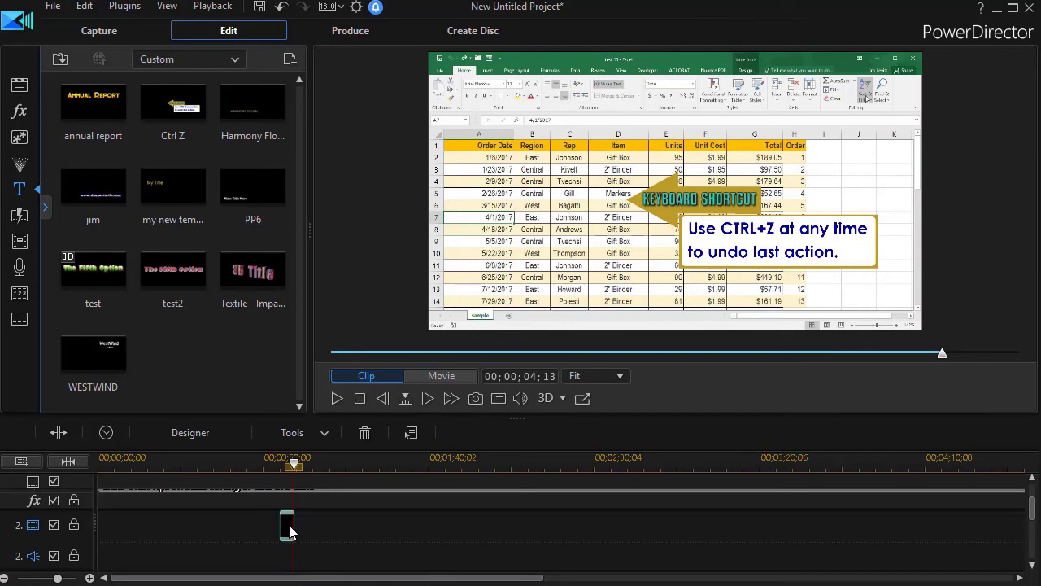
pyautogui.doubleClick(289, 525)
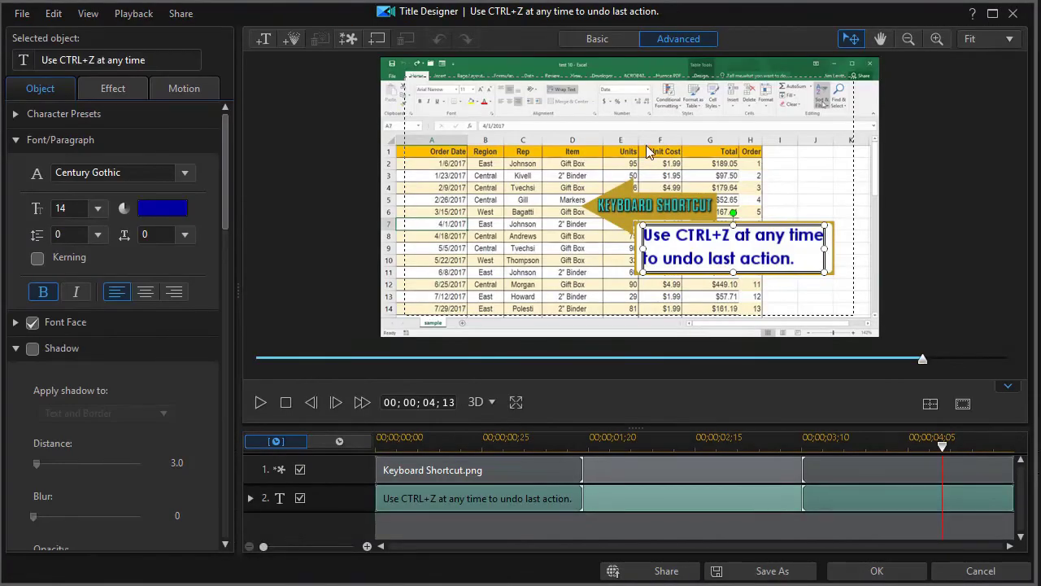
pyautogui.moveTo(683, 210); pyautogui.dragTo(541, 148)
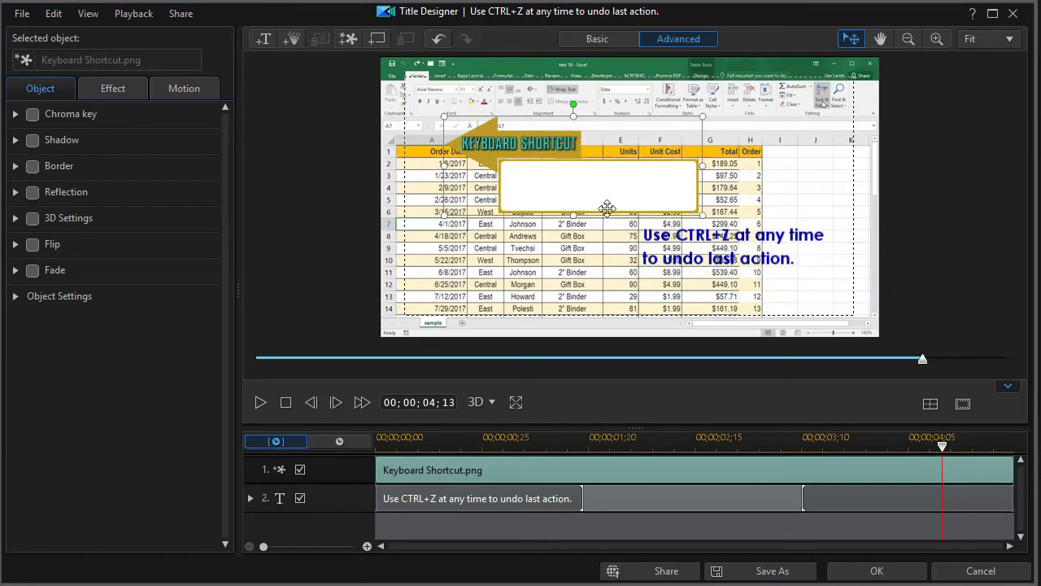
pyautogui.click(720, 244)
pyautogui.moveTo(693, 218); pyautogui.dragTo(580, 157)
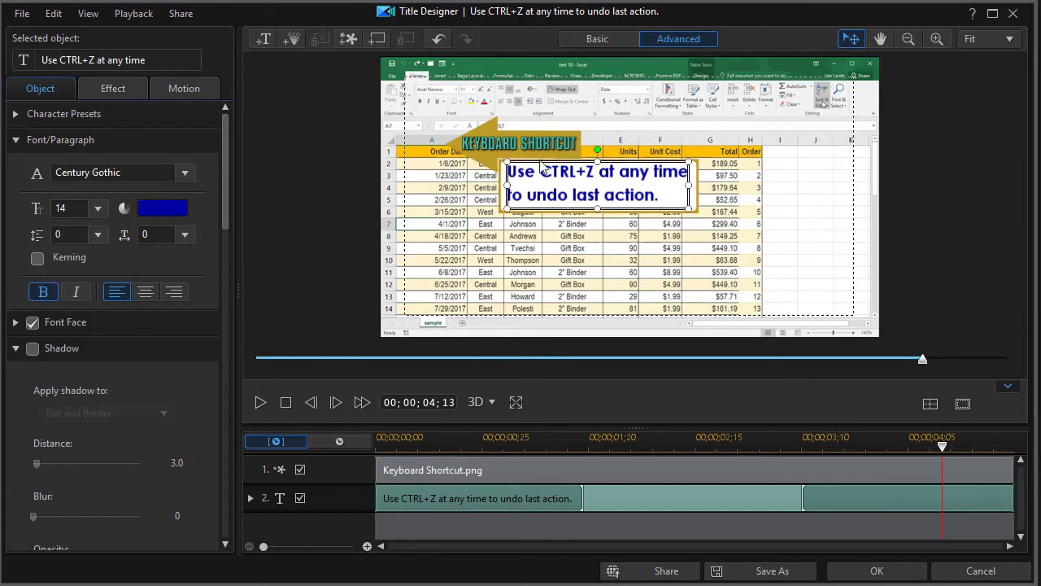